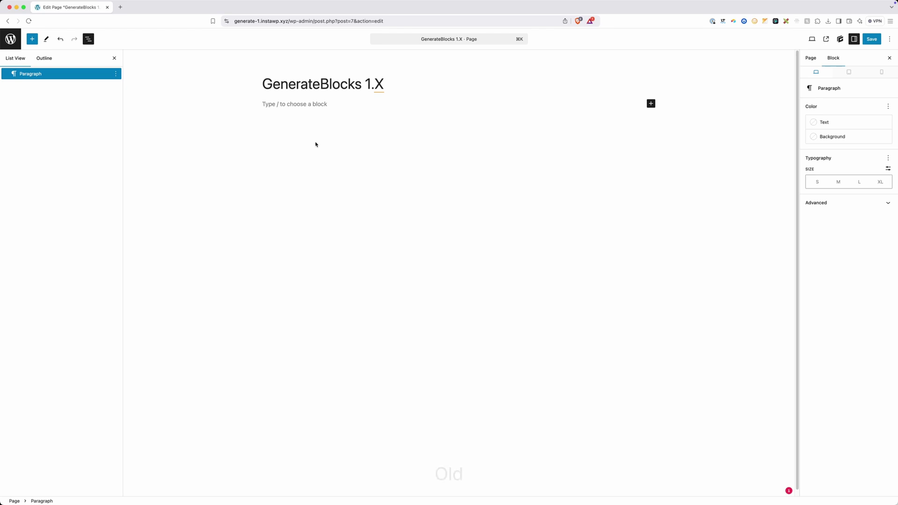
- Insert a Query block on the GenerateBlocks 2.X page and a Query Loop on the 1.X page, using the Two columns & featured image layout
text(/quer)
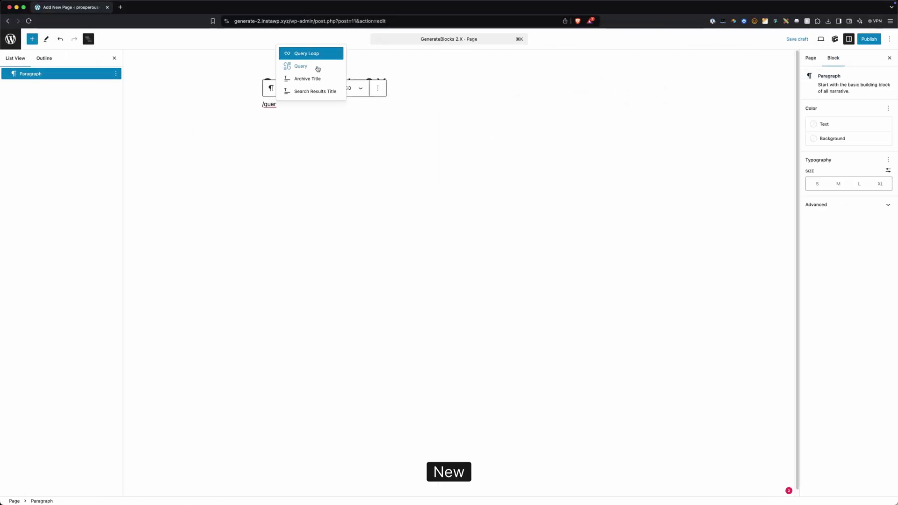
click(317, 68)
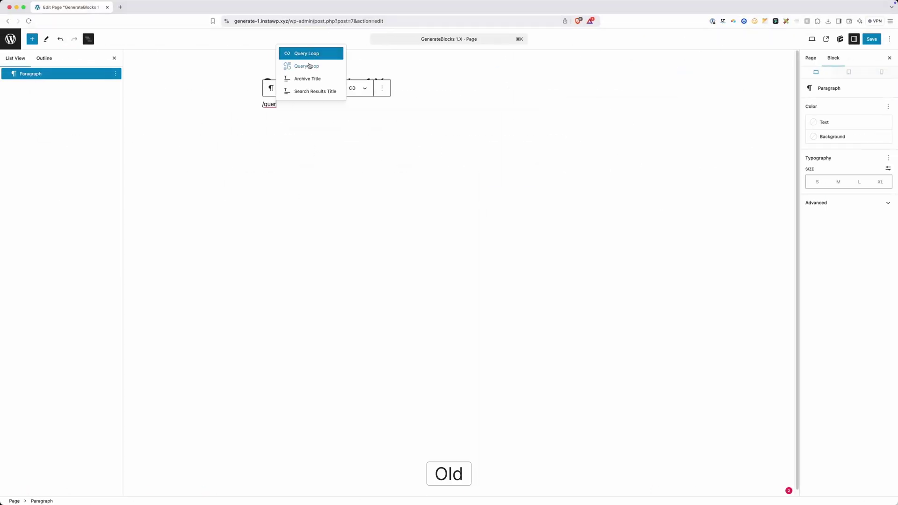
click(308, 66)
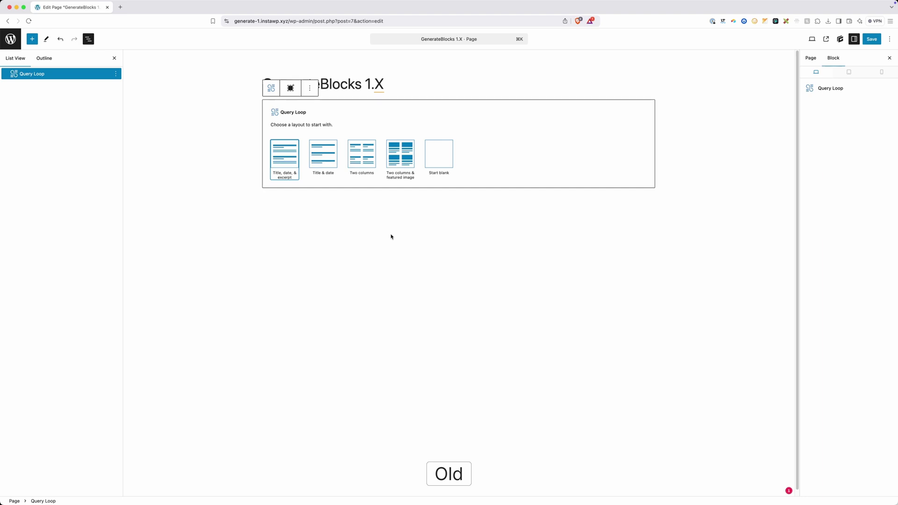
click(397, 162)
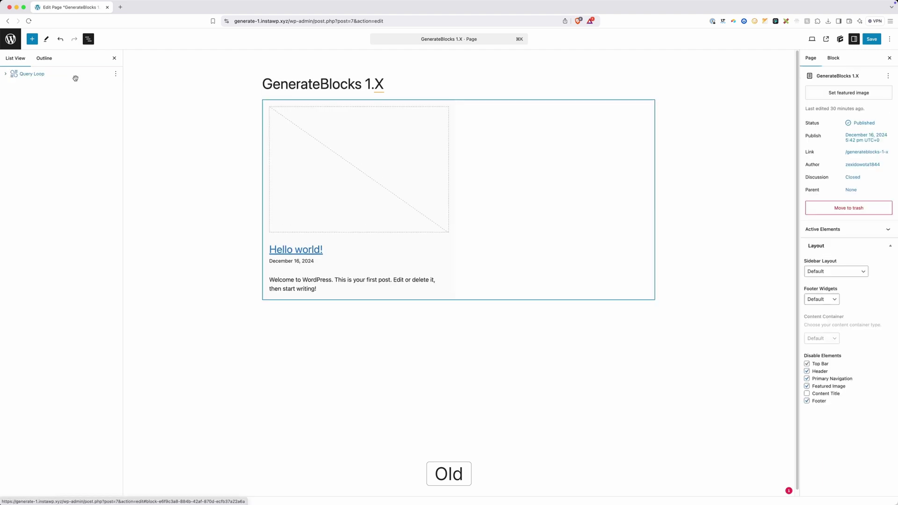
- Expand the Query Loop and Query block trees to examine their nested blocks, including the Looper, Loop Item, pagination Container and No Results
click(35, 75)
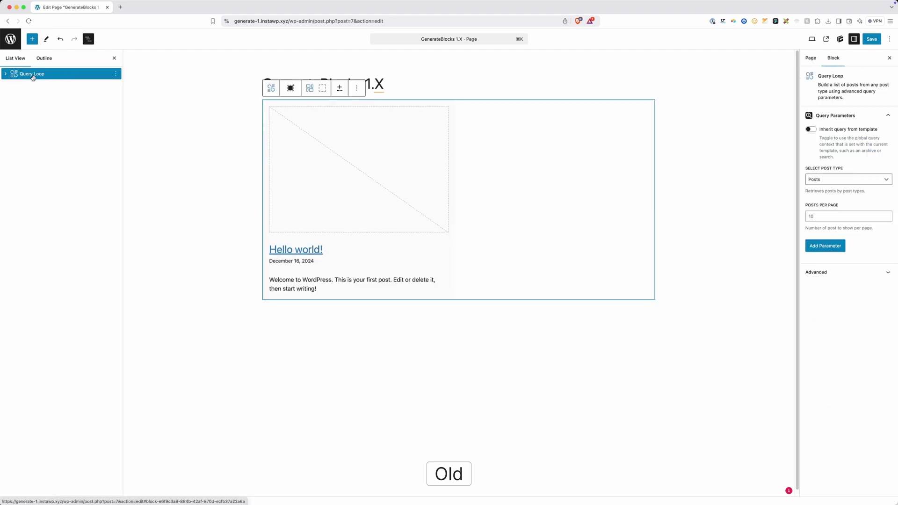
click(5, 75)
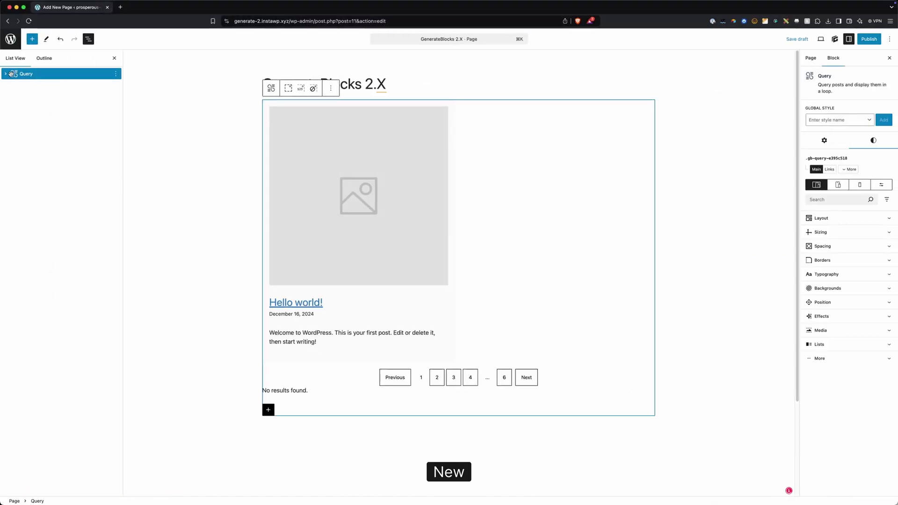
click(7, 74)
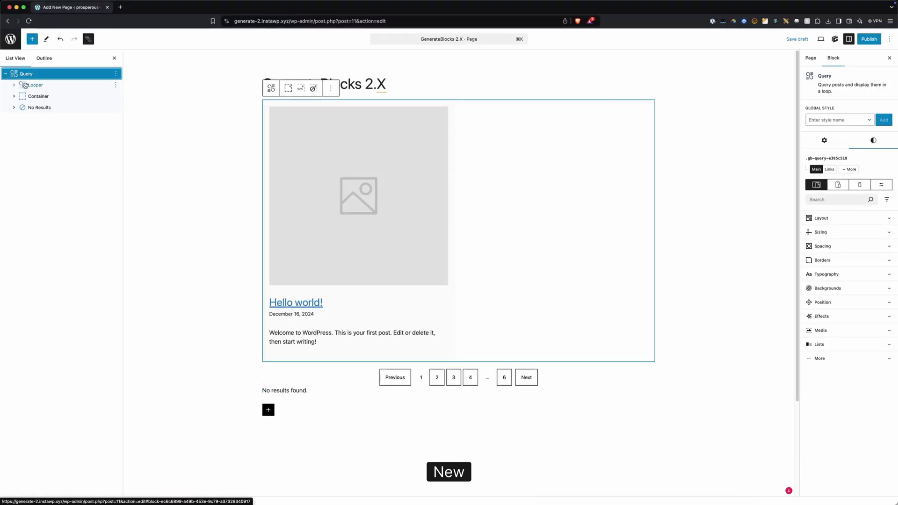
click(14, 85)
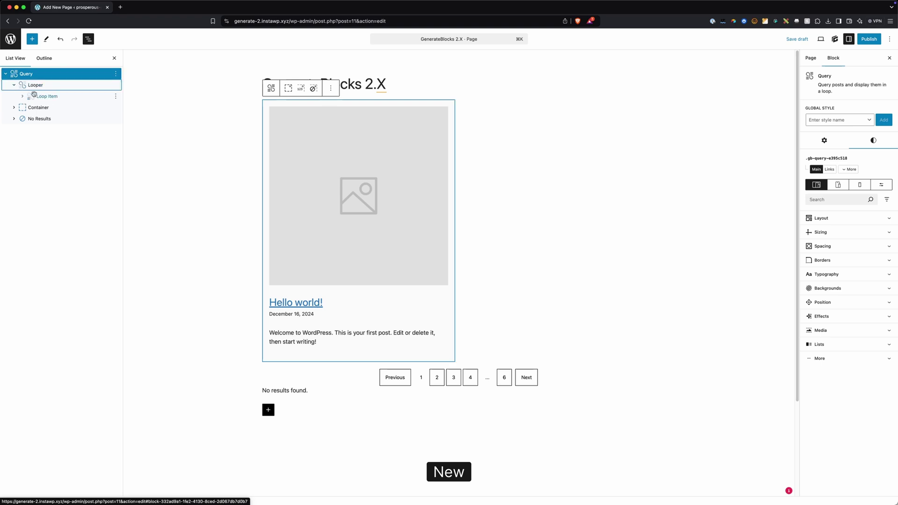
click(34, 96)
click(22, 96)
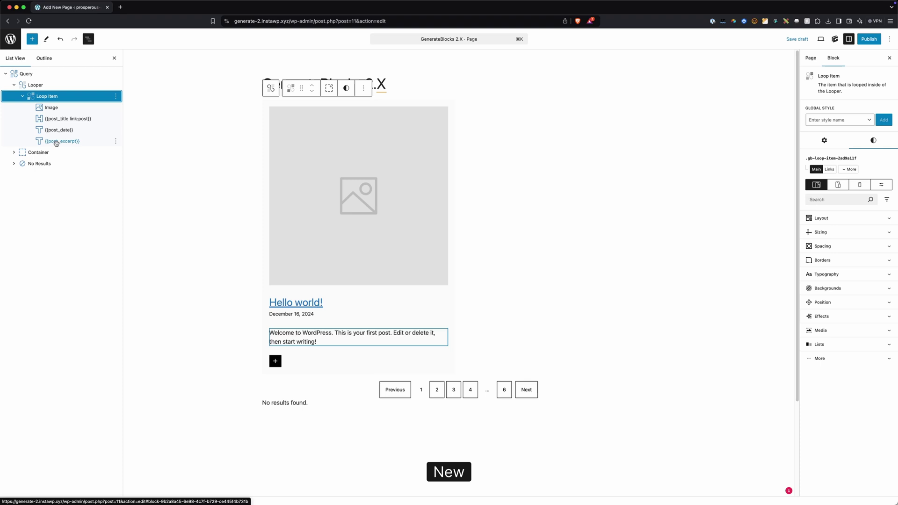
click(14, 153)
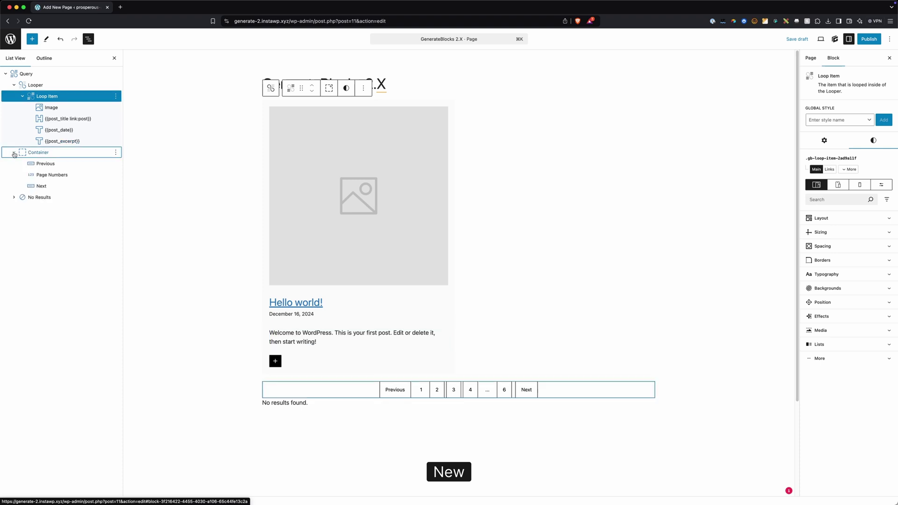
click(14, 198)
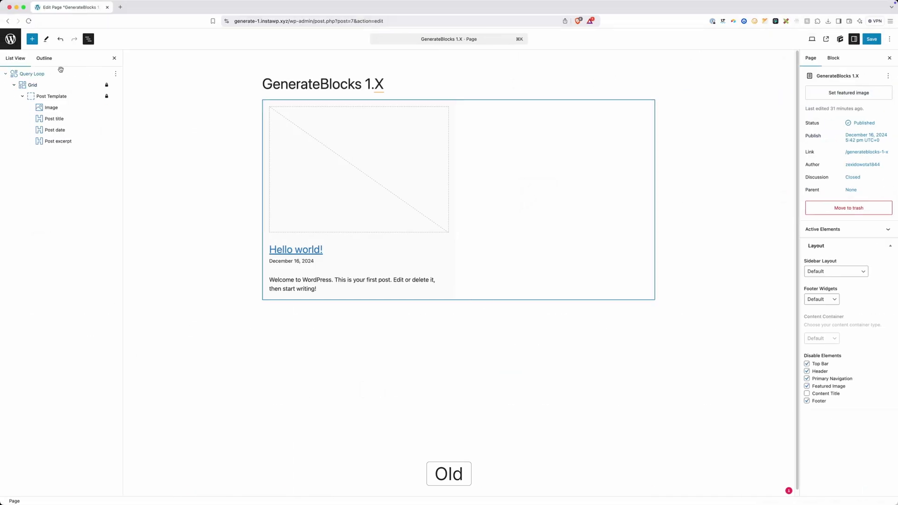
- Examine the old Query Loop's post type choices and the new Query block's query type and post type choices
click(60, 74)
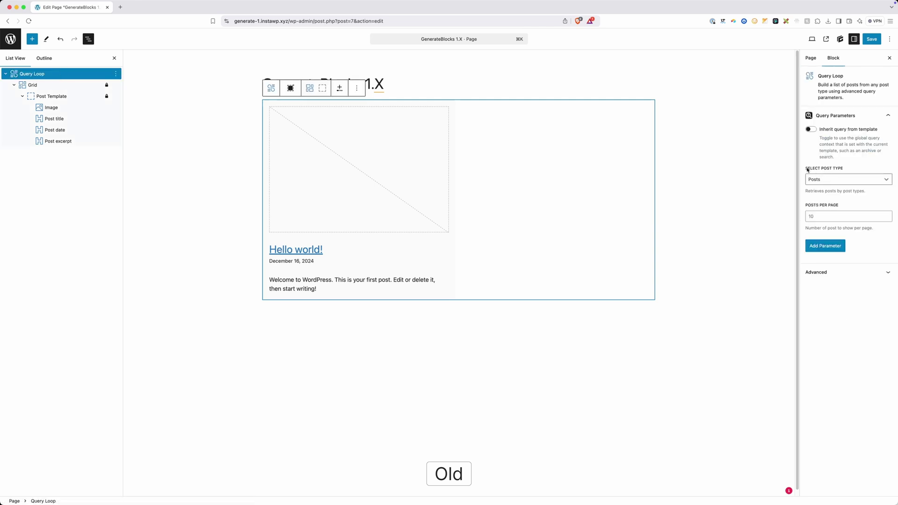
click(839, 180)
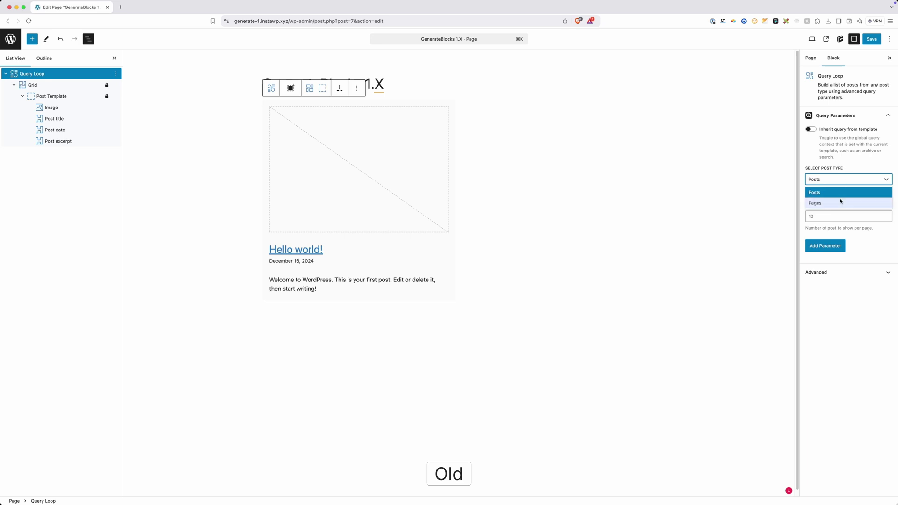
click(846, 167)
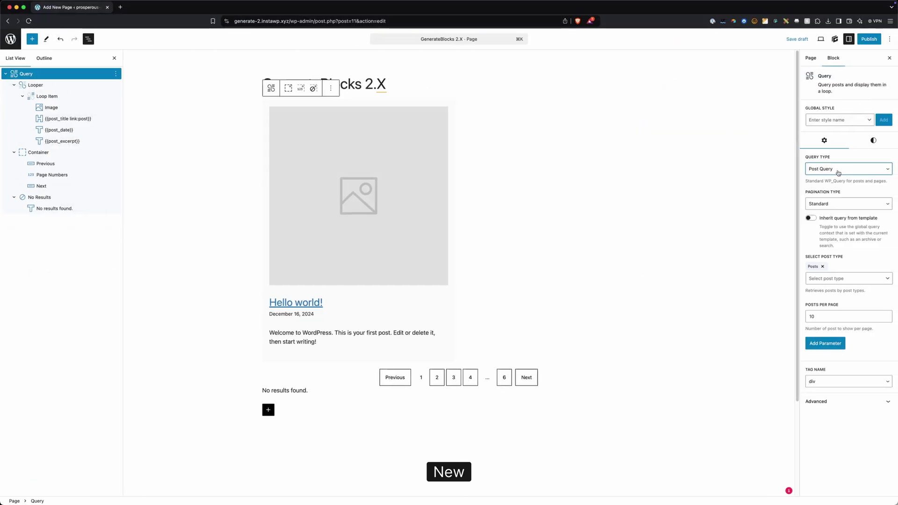
click(827, 168)
click(827, 170)
click(827, 279)
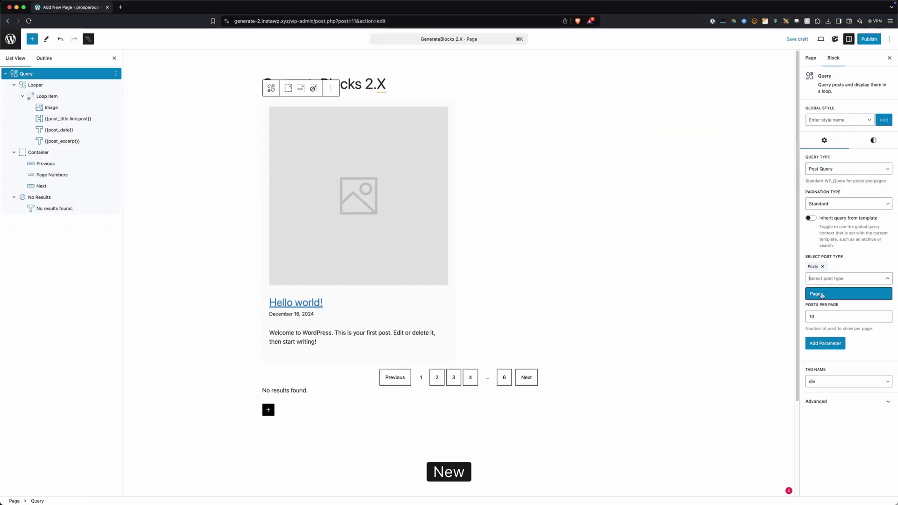
- Try the Post Meta and Option query types on the Query block and return it to Post Query
click(832, 169)
click(833, 178)
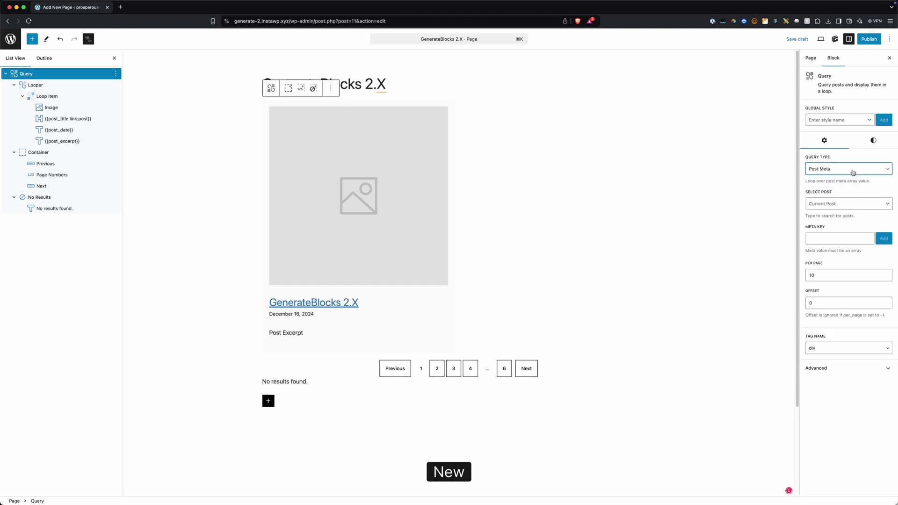
click(853, 171)
click(846, 176)
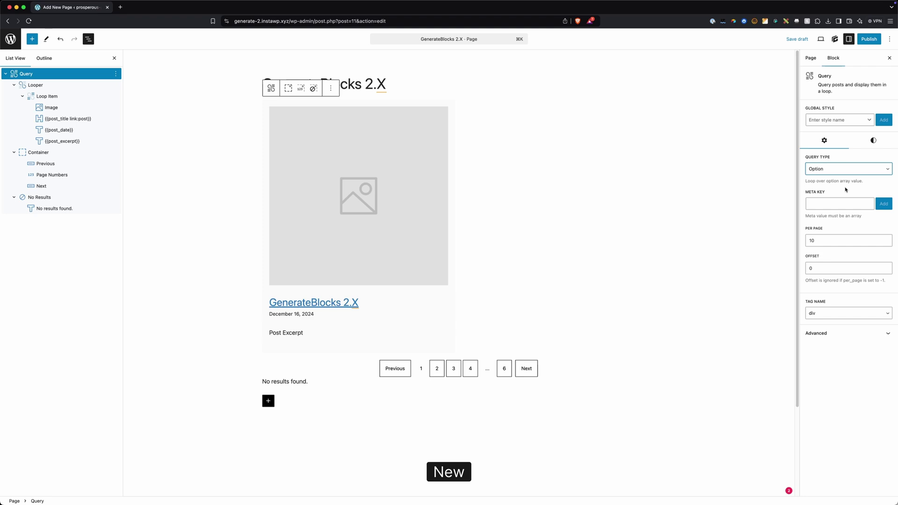
click(836, 174)
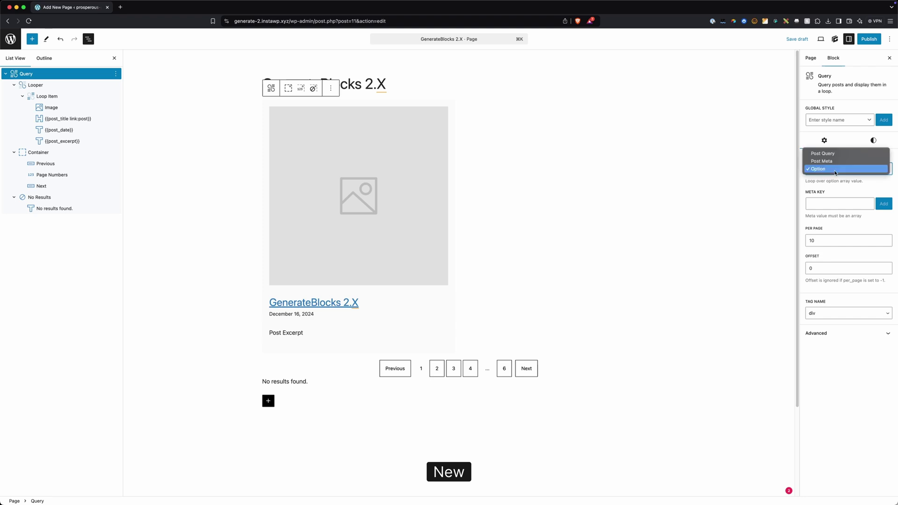
click(843, 184)
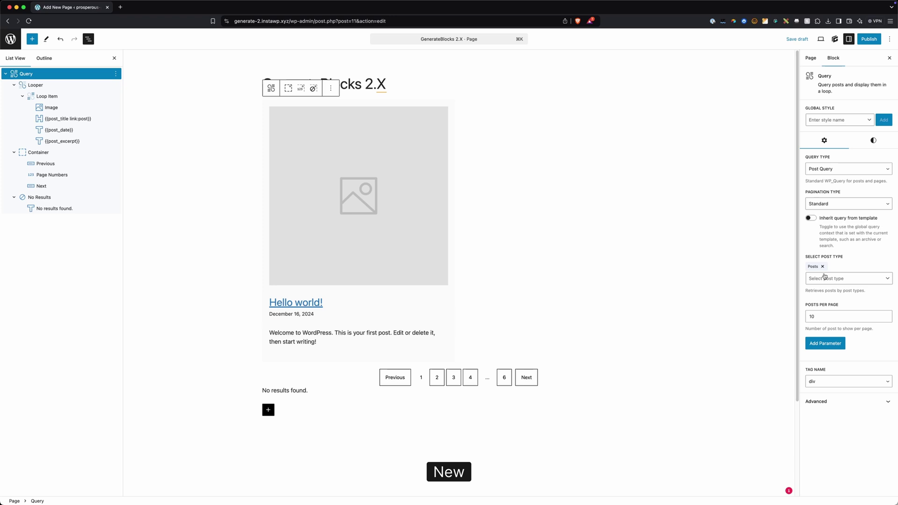
- Examine the Query block's posts per page setting, HTML tag name choices and style settings
click(824, 313)
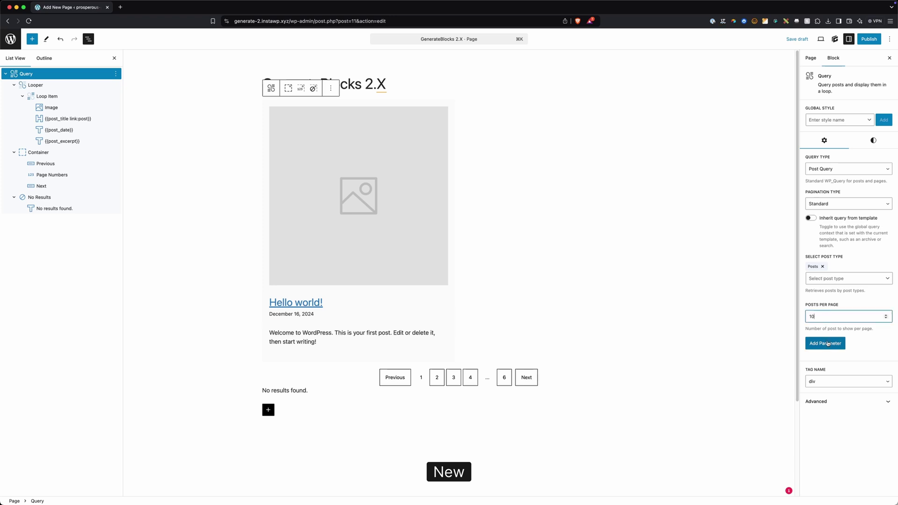
click(832, 382)
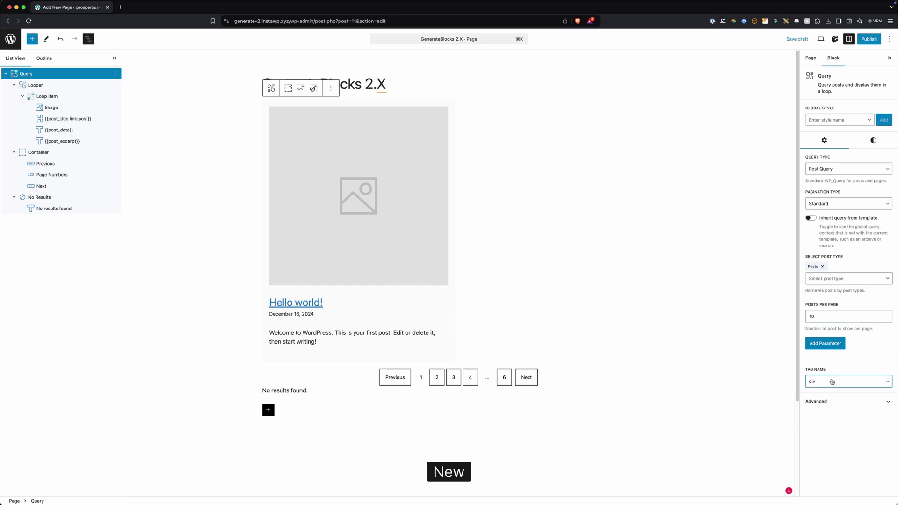
click(832, 382)
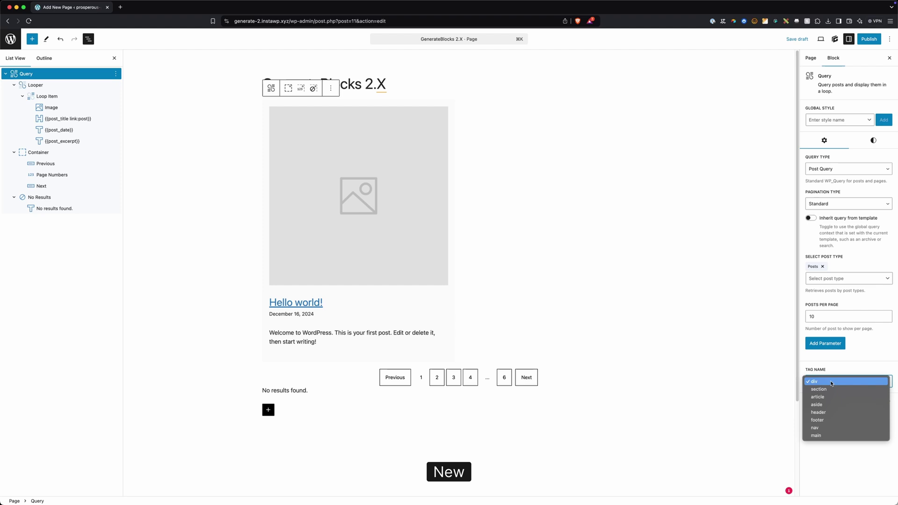
click(832, 382)
click(872, 140)
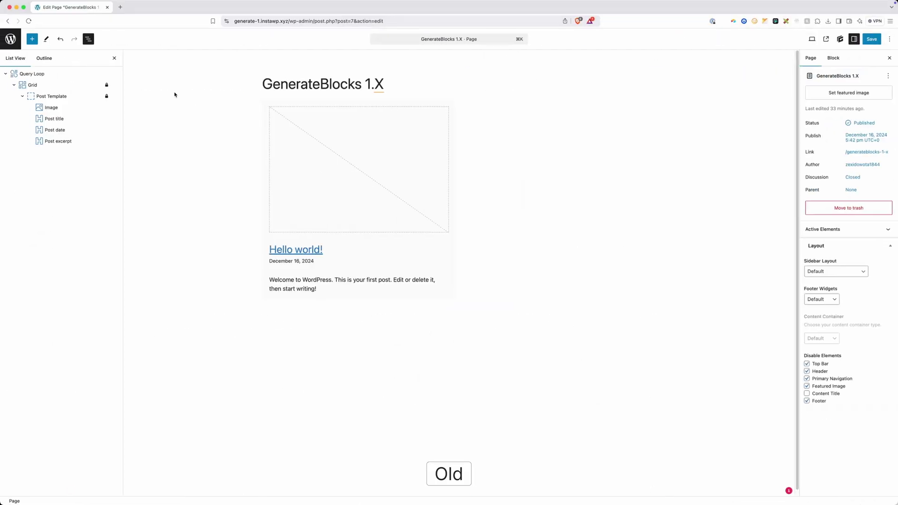
- Compare the Looper block's column layout presets with its Layout styles, including the gaps and grid template columns
click(73, 87)
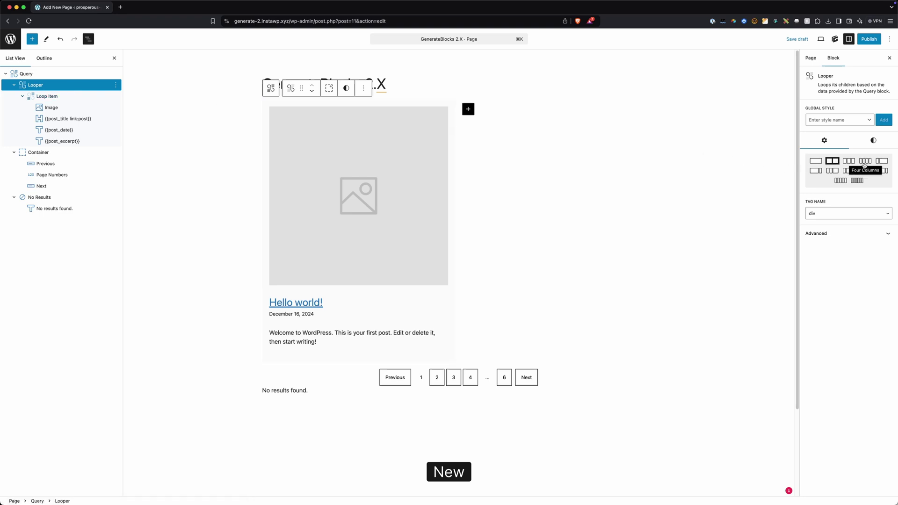
click(867, 142)
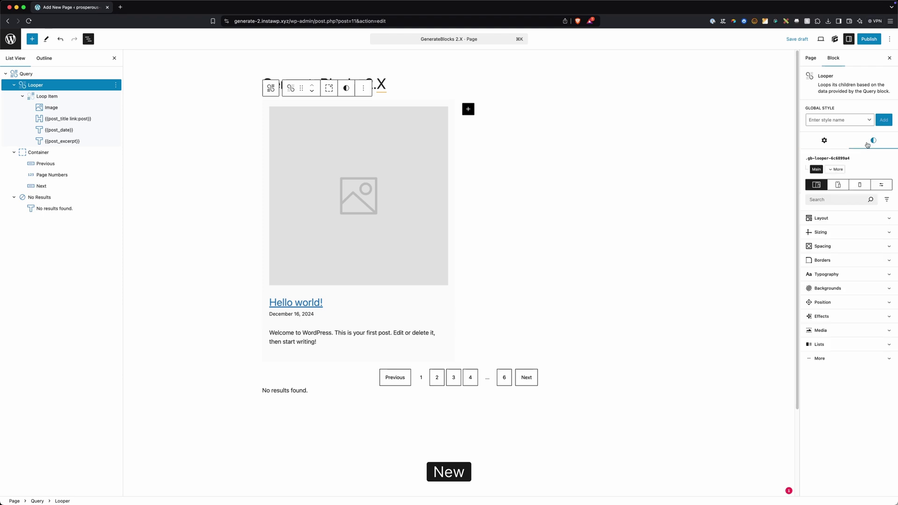
click(821, 216)
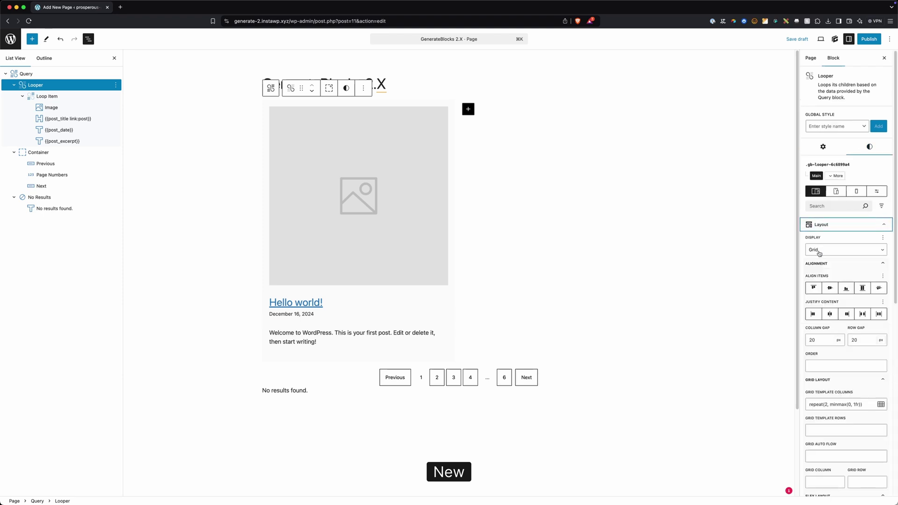
click(823, 146)
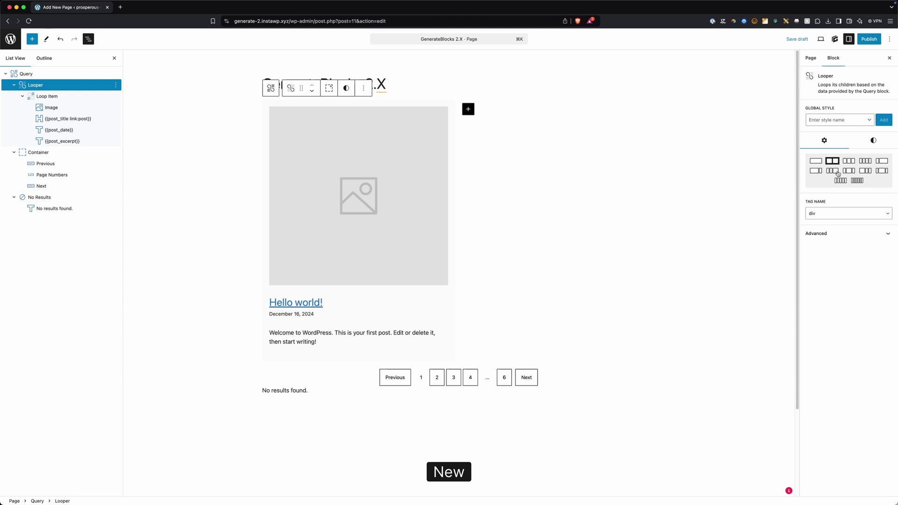
click(866, 147)
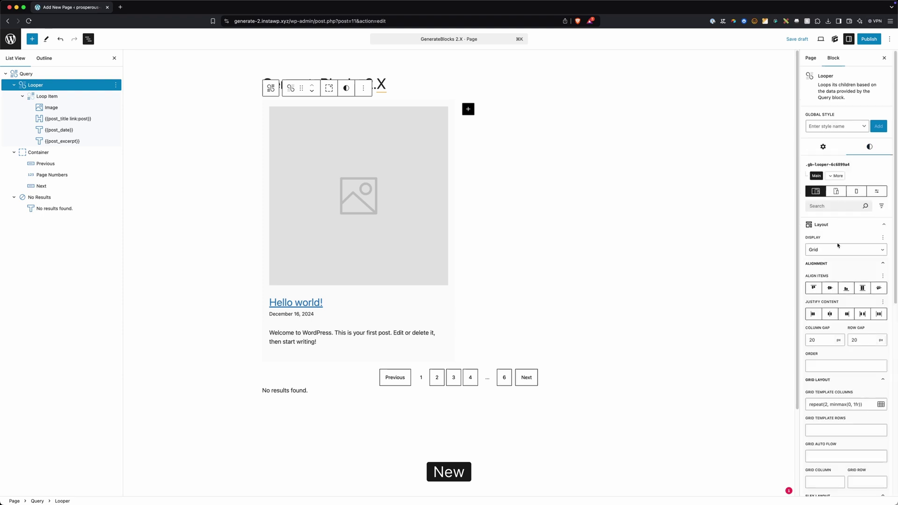
scroll(844, 263, down, 3)
scroll(844, 265, down, 1)
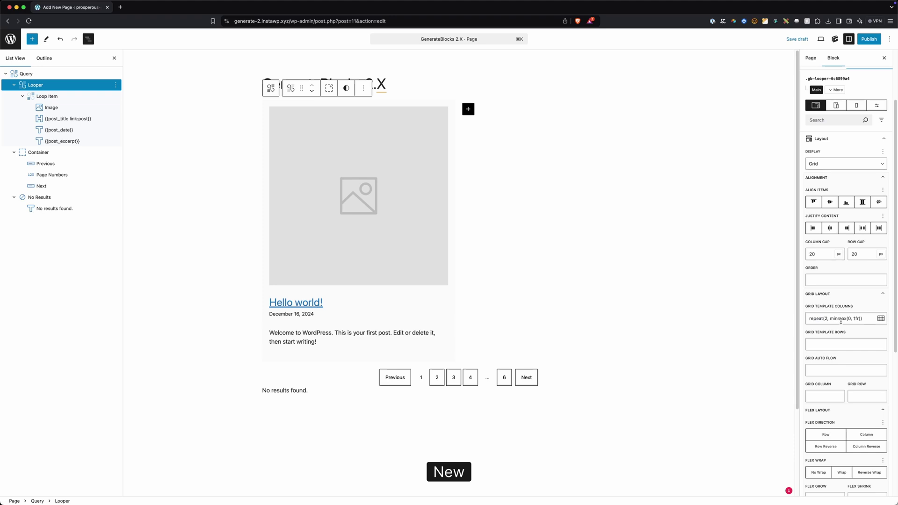
scroll(844, 245, up, 2)
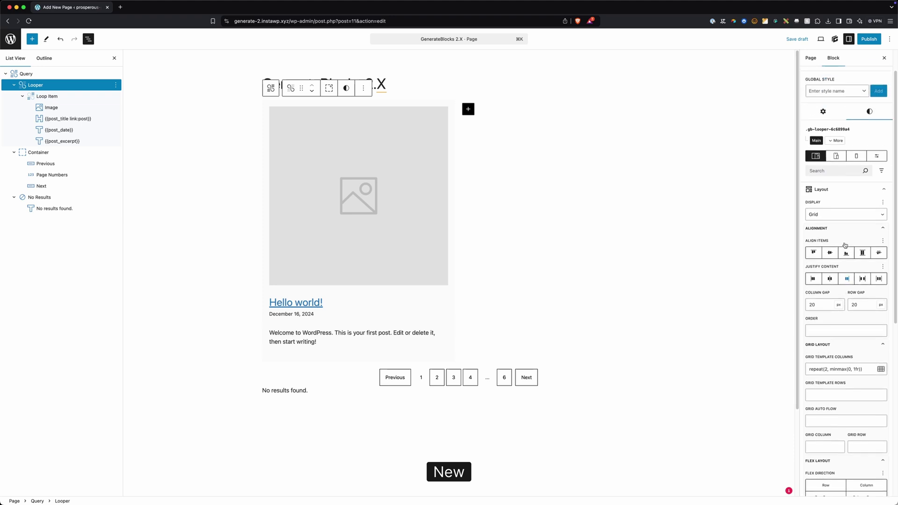
- Review the Looper's Display options and its alignment, grid, flex and container query settings
click(833, 218)
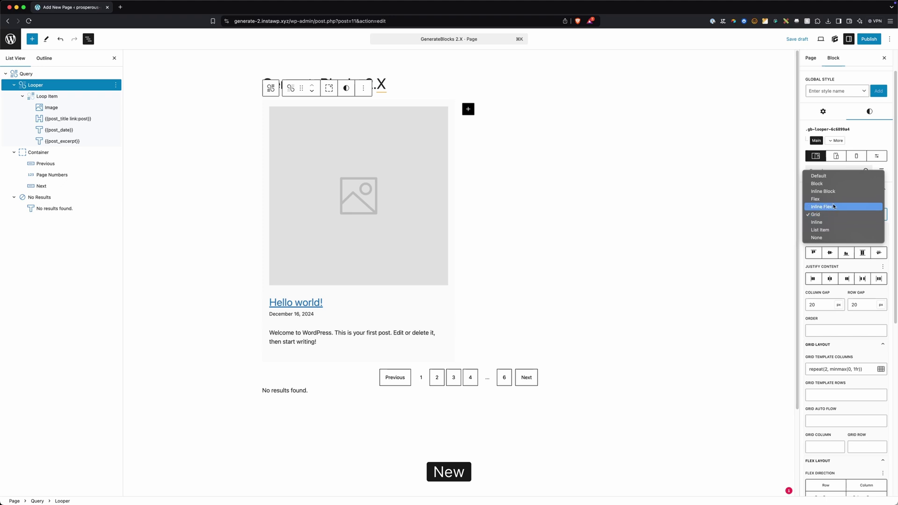
click(887, 241)
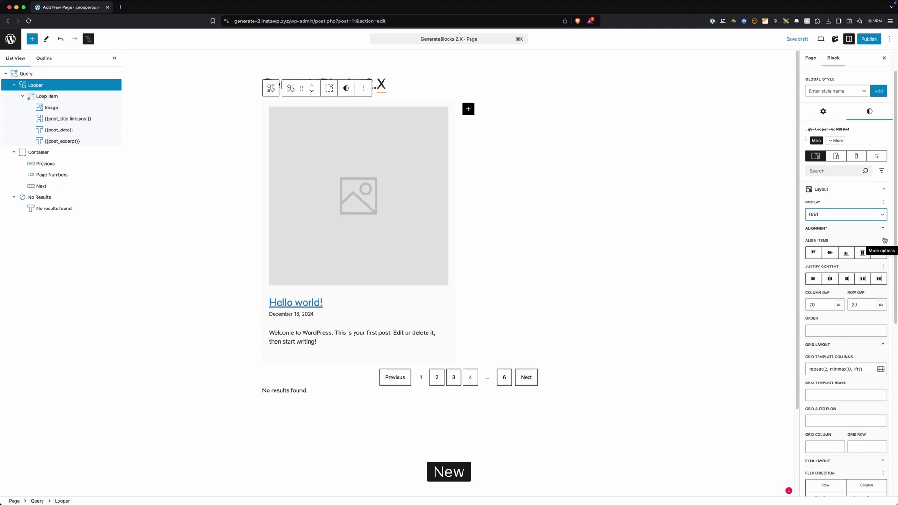
scroll(833, 233, down, 3)
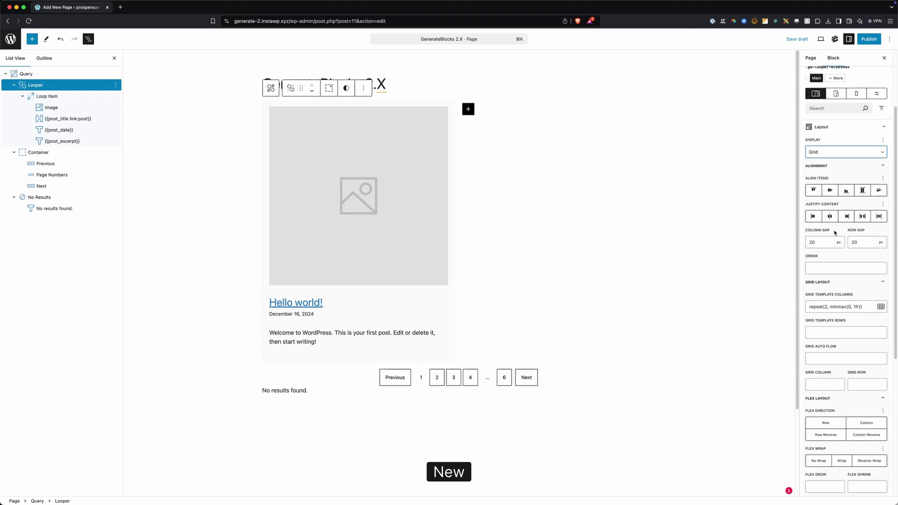
scroll(835, 233, down, 6)
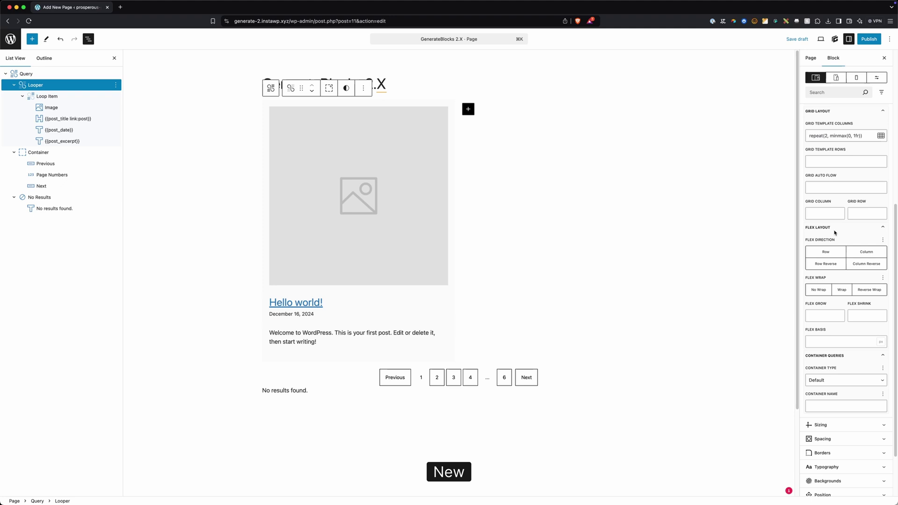
scroll(835, 234, down, 3)
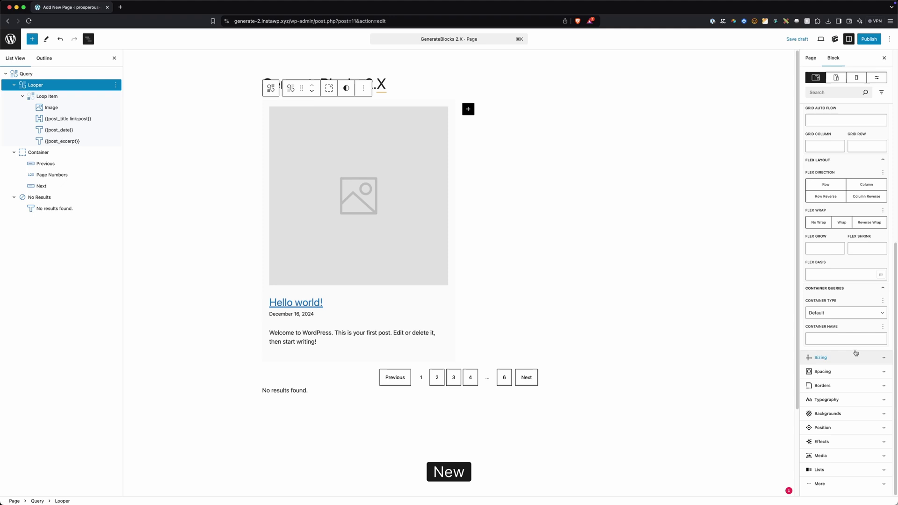
- Check the Looper's tag name choices, and compare the 1.X Post Template's container settings with the 2.X Loop Item's Layout styles
click(824, 142)
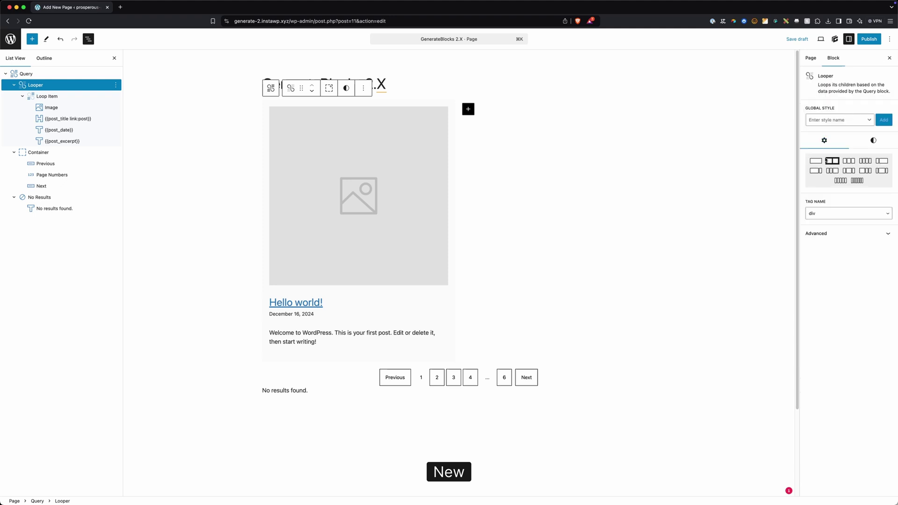
click(826, 211)
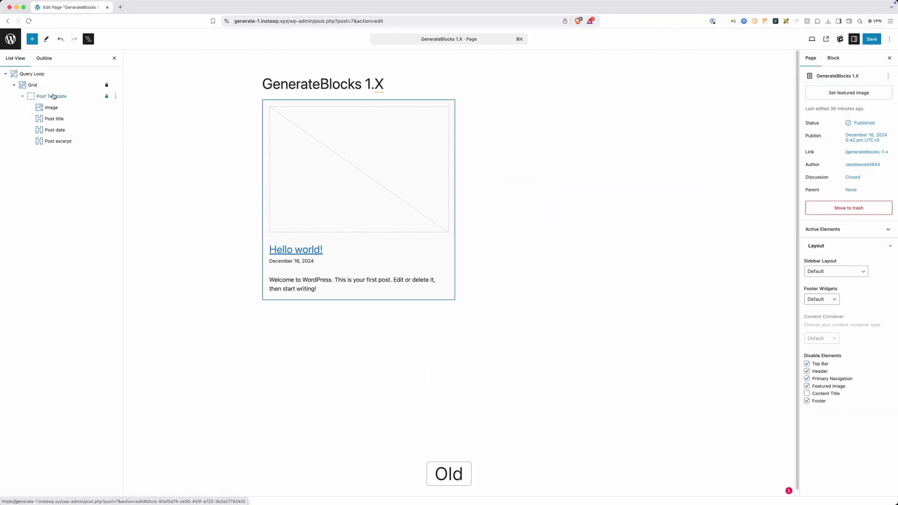
click(52, 96)
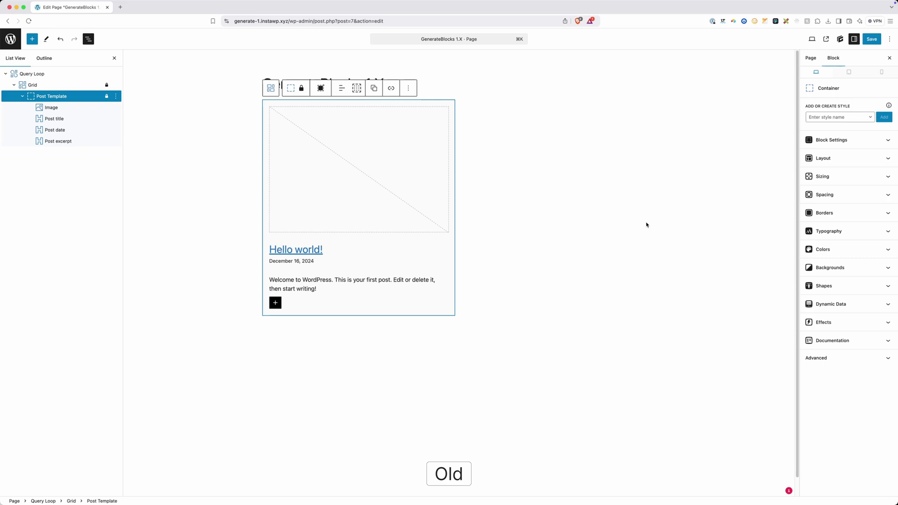
scroll(847, 192, down, 5)
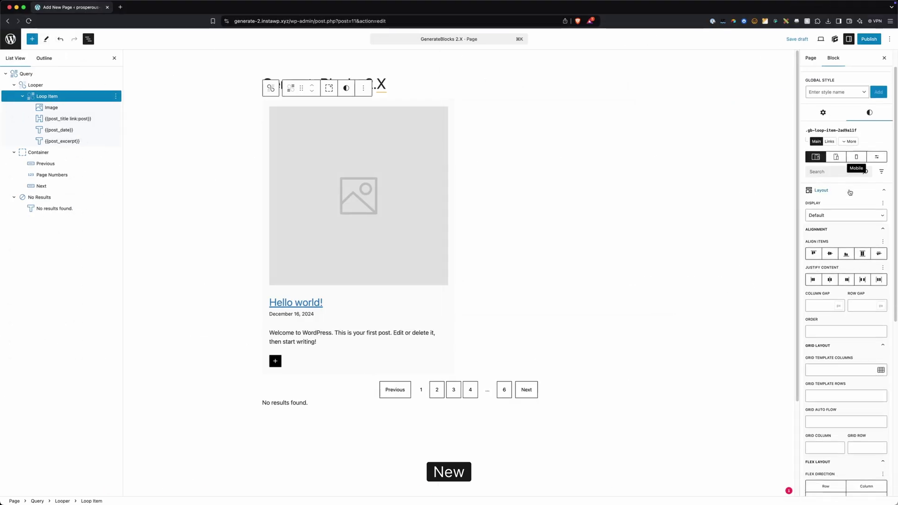
scroll(848, 192, down, 2)
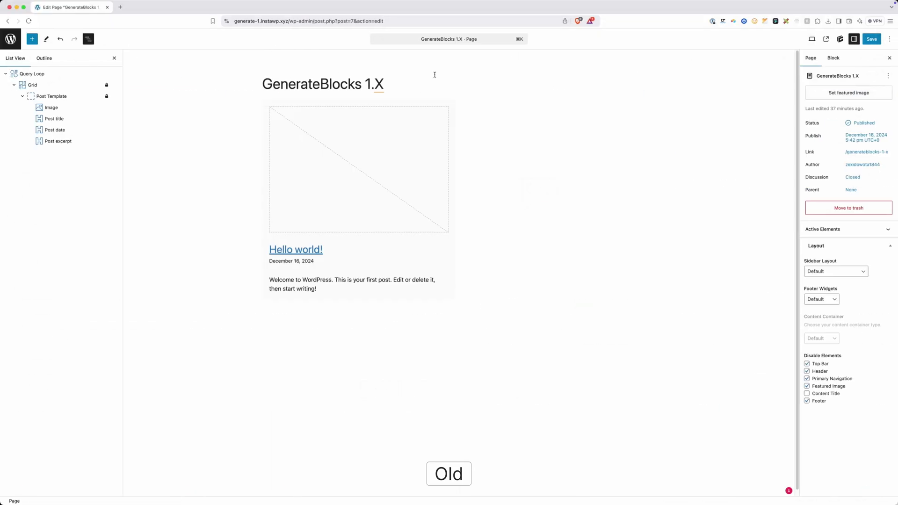
- Add pagination to the Query Loop on the GenerateBlocks 1.X page and expand its container in the block tree
click(47, 74)
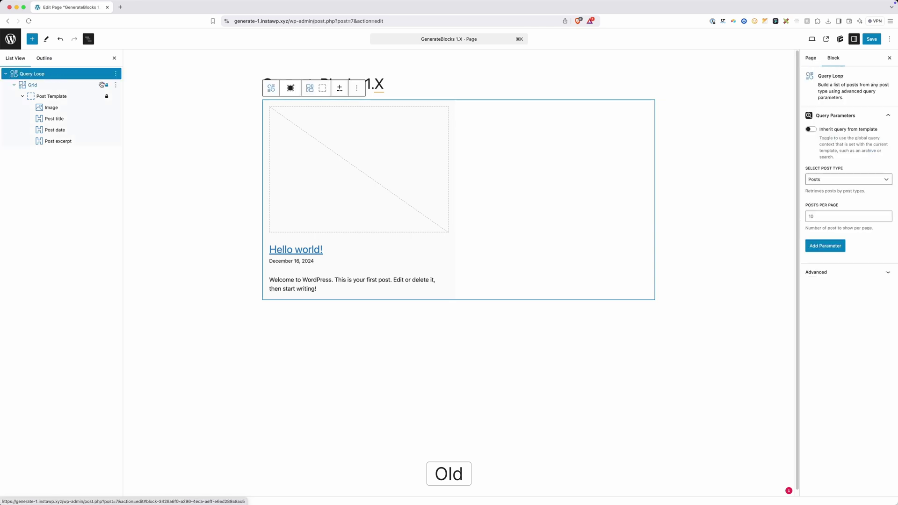
click(340, 89)
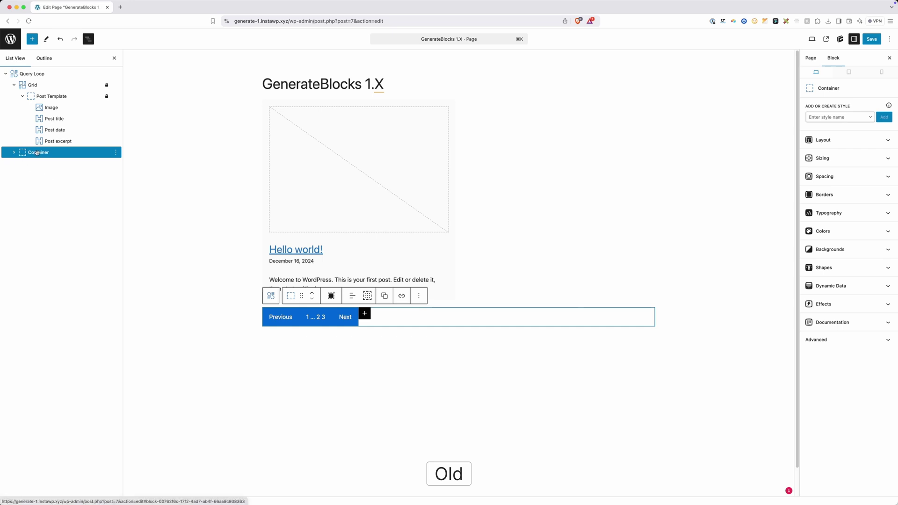
click(14, 153)
- Examine the Previous page, Page numbers and Next page buttons inside the 1.X pagination container
click(40, 165)
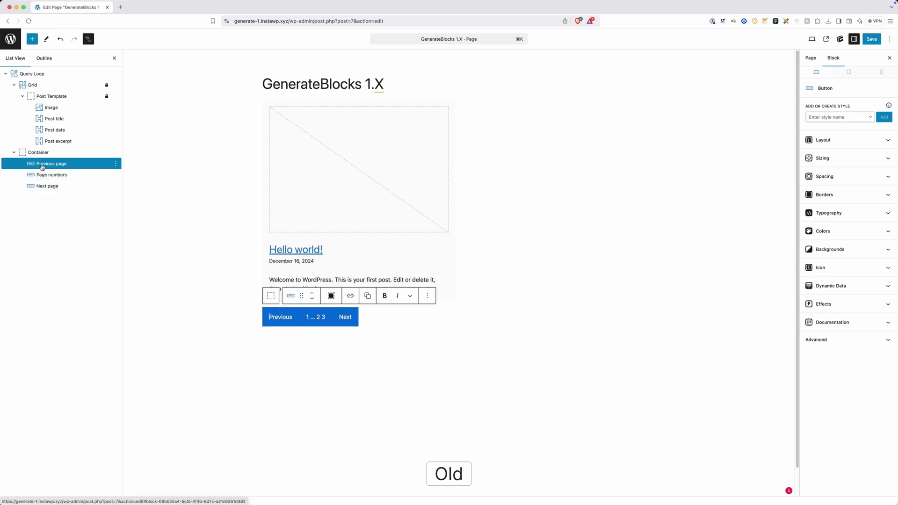
click(49, 173)
key(Down)
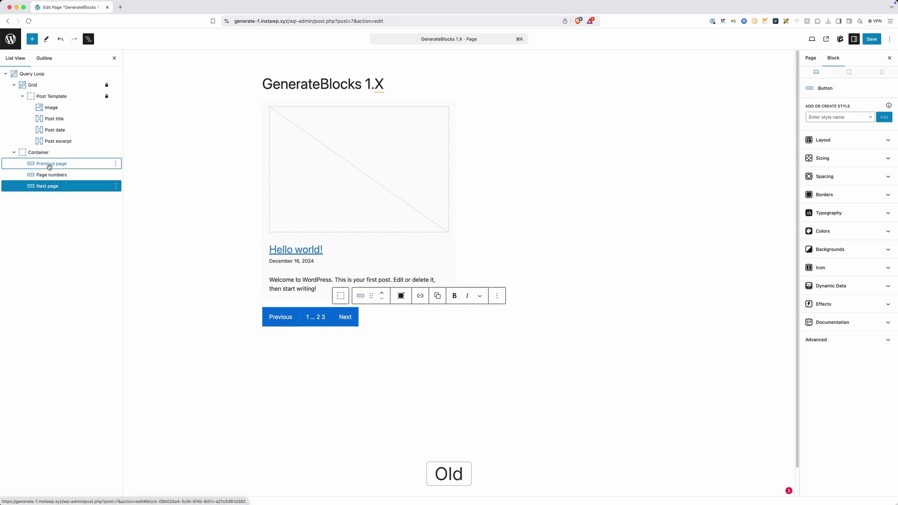
click(49, 167)
click(52, 176)
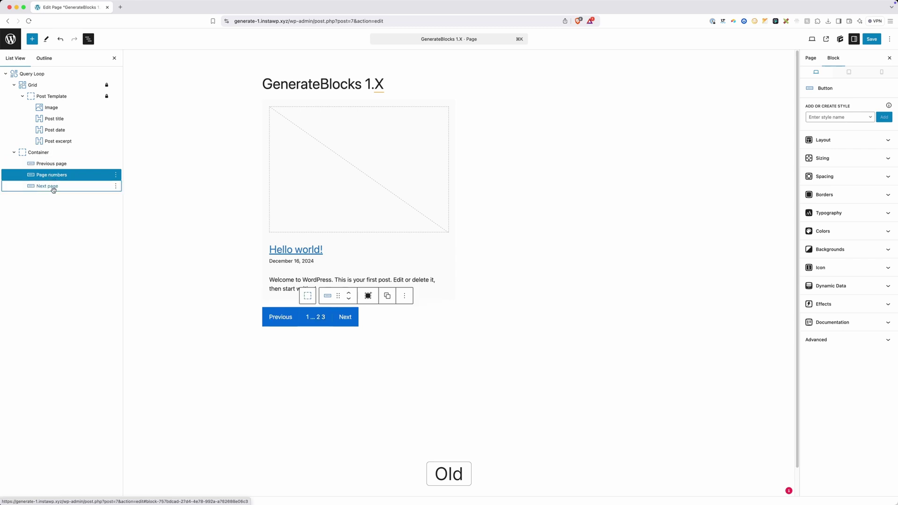
click(52, 186)
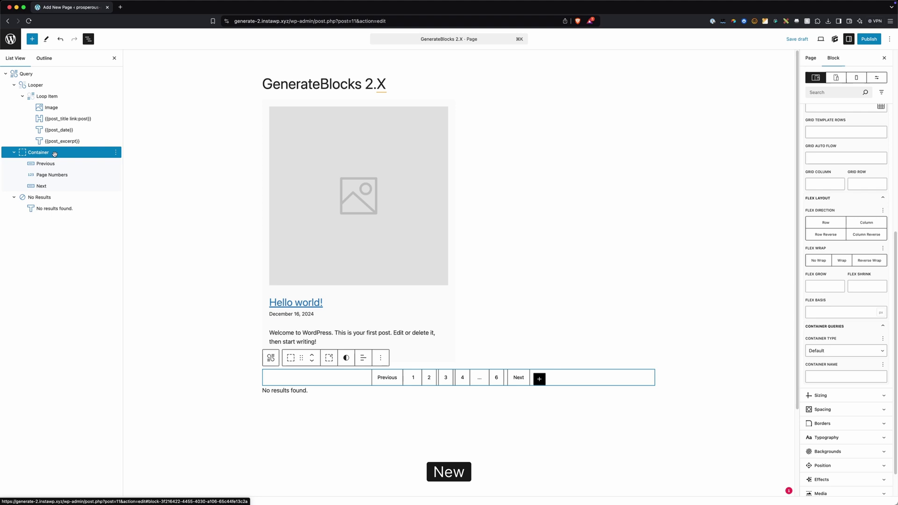
- Examine the Previous, Page Numbers and Next blocks in the 2.X pagination container, including the Next button's styles
click(54, 164)
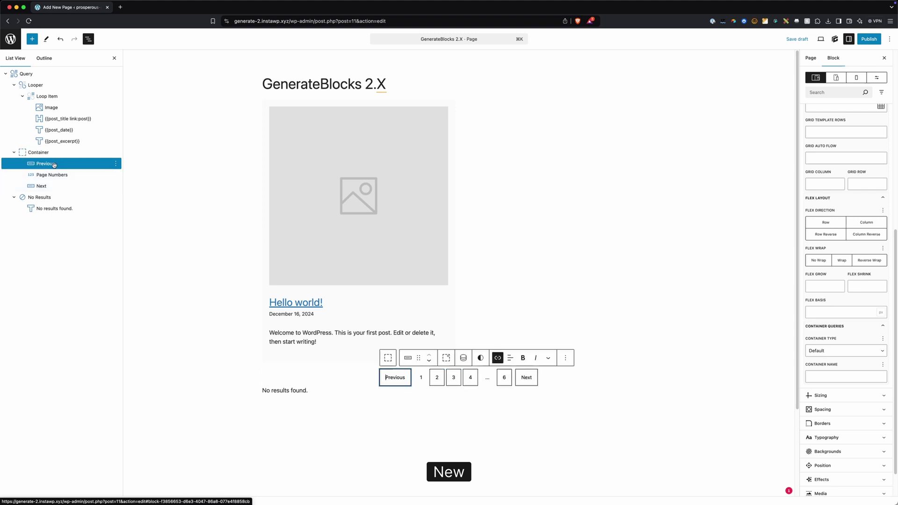
click(55, 175)
click(56, 187)
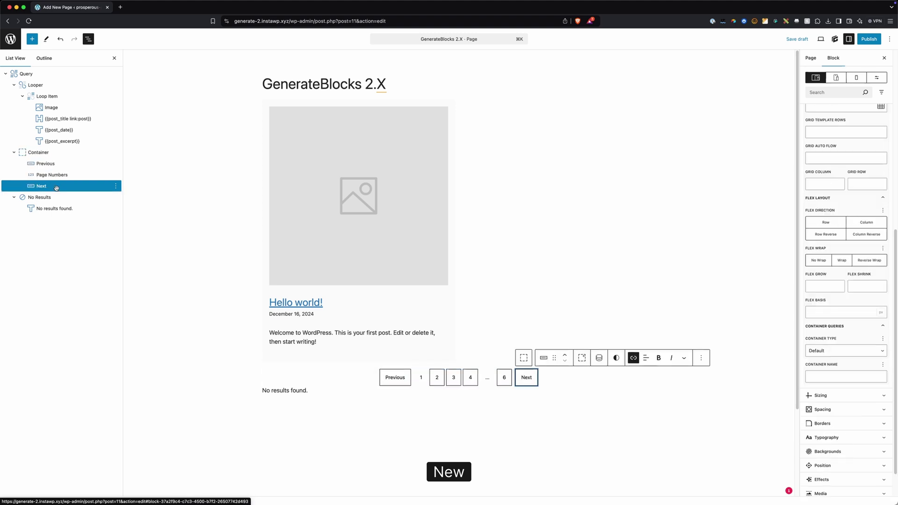
scroll(840, 271, up, 7)
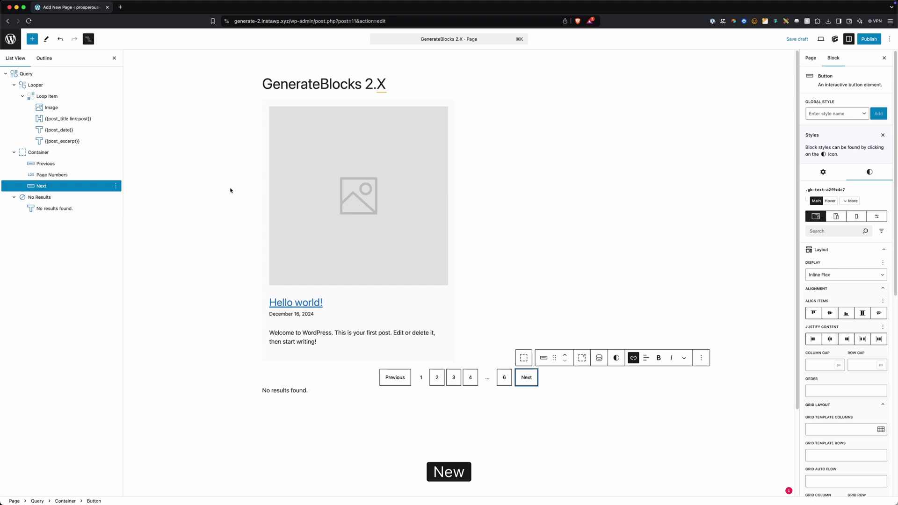
- Replace the text inside the No Results block with the filler paragraph beginning "This is just placeholder text. Don't be alarmed"
click(46, 197)
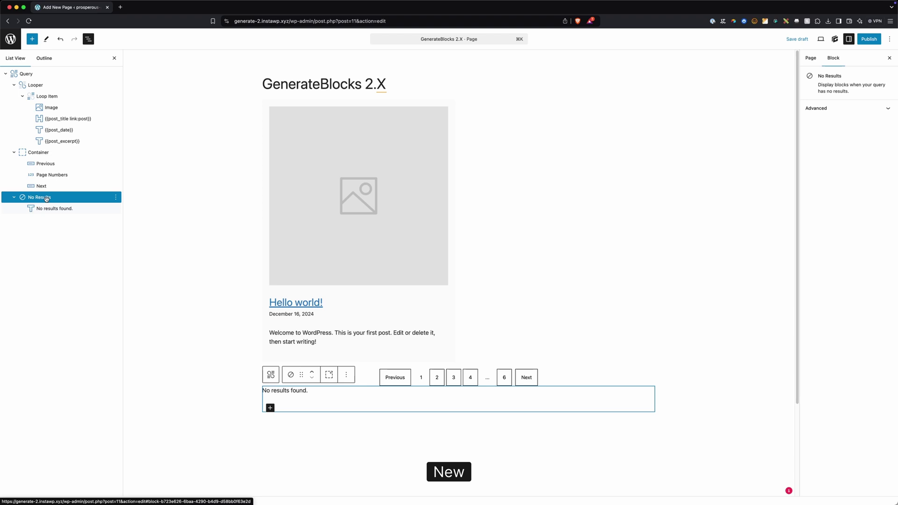
click(53, 208)
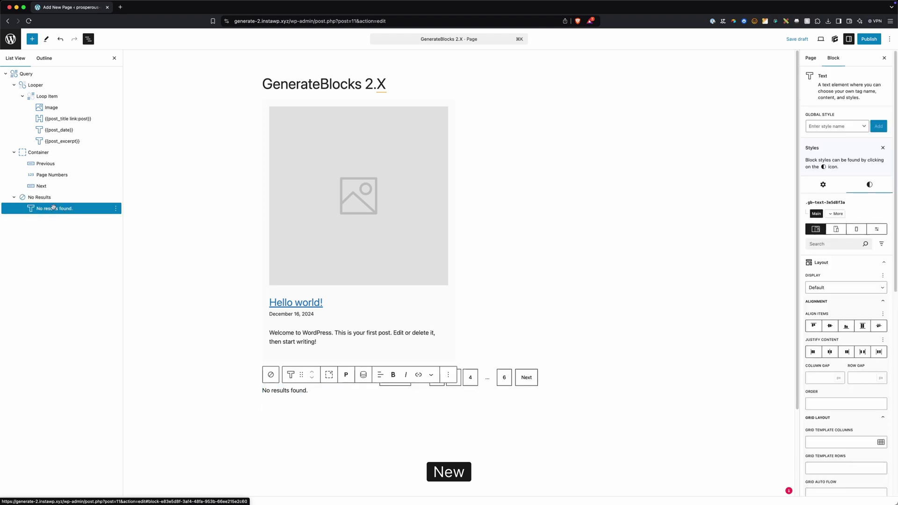
triple_click(295, 391)
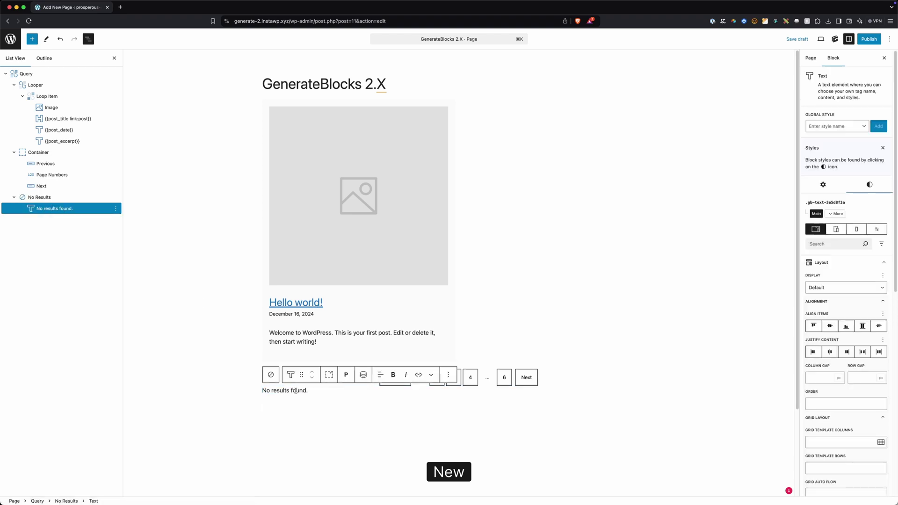
key(BackSpace)
text(This is just placeholder text. Don’t be alarmed, this is just here to fill up space since your finalized copy isn’t ready yet. Once we have your content finalized, we’ll replace this placeholder text with your real content.)
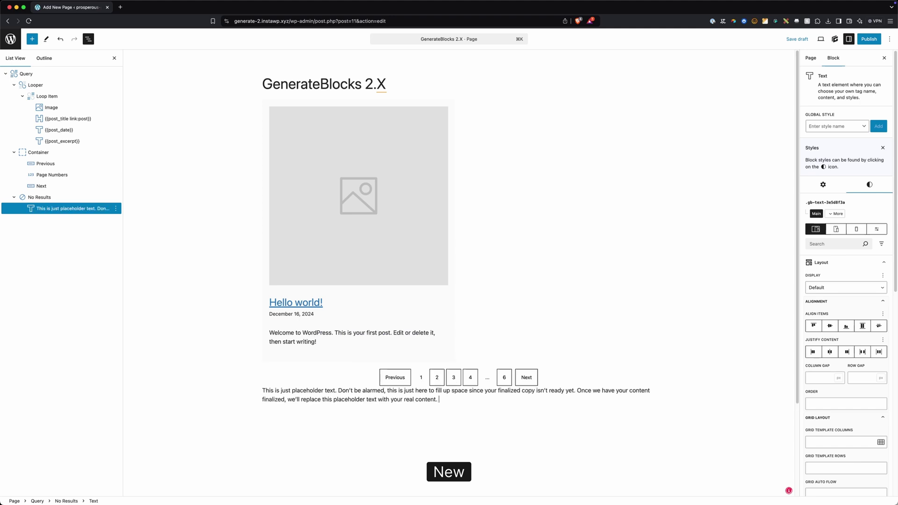
- Add a GenerateBlocks Image block below the placeholder text inside the No Results block
click(85, 193)
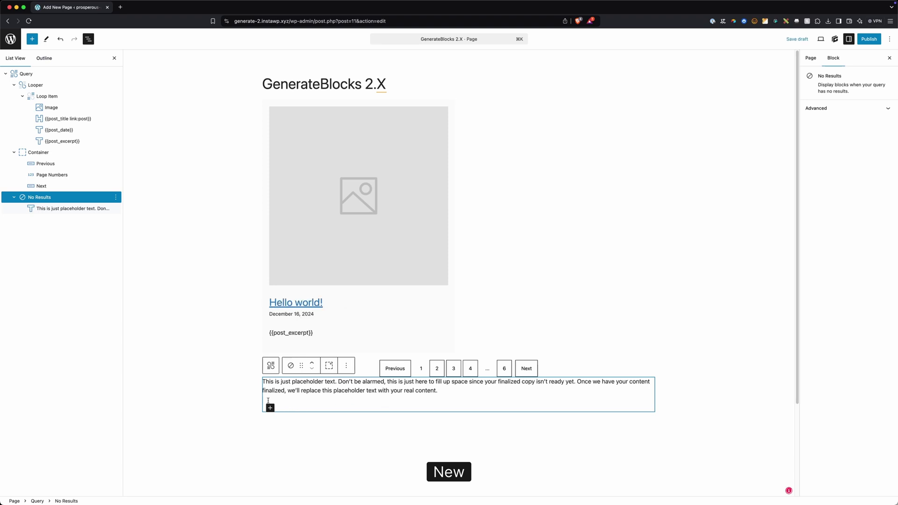
click(270, 416)
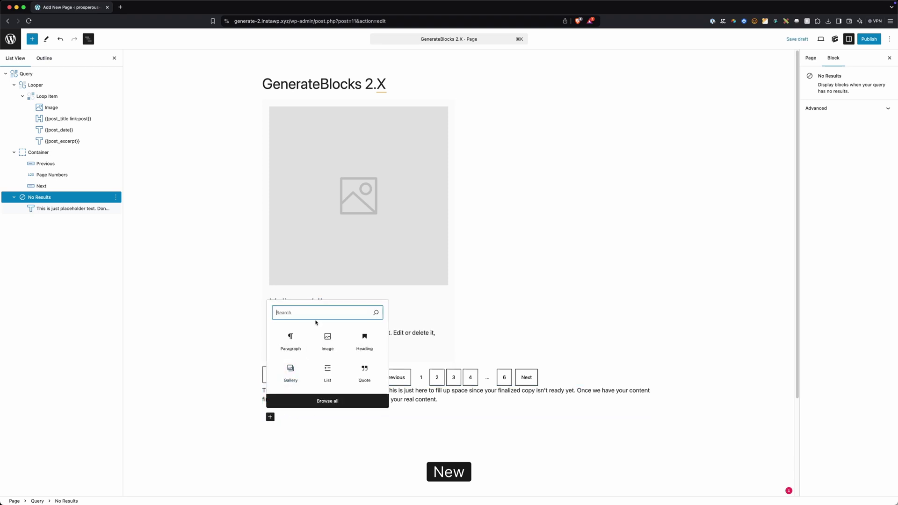
text(ima)
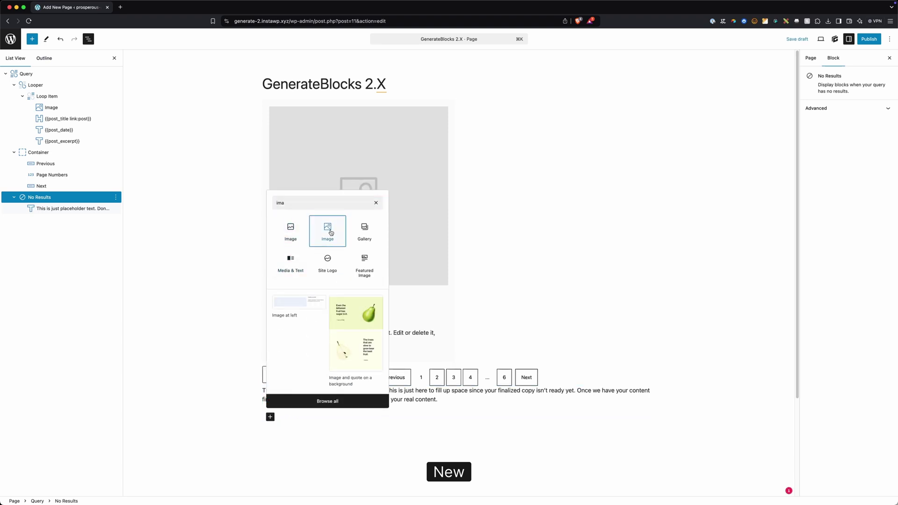
click(330, 232)
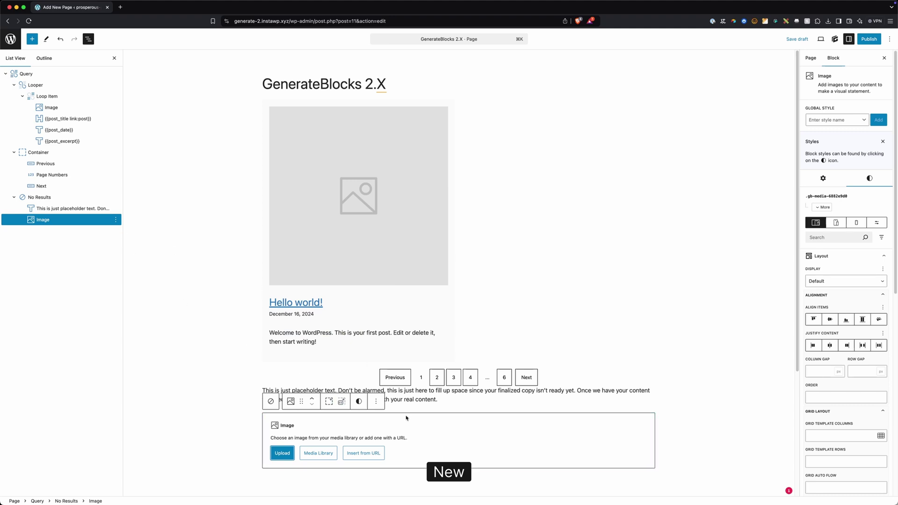